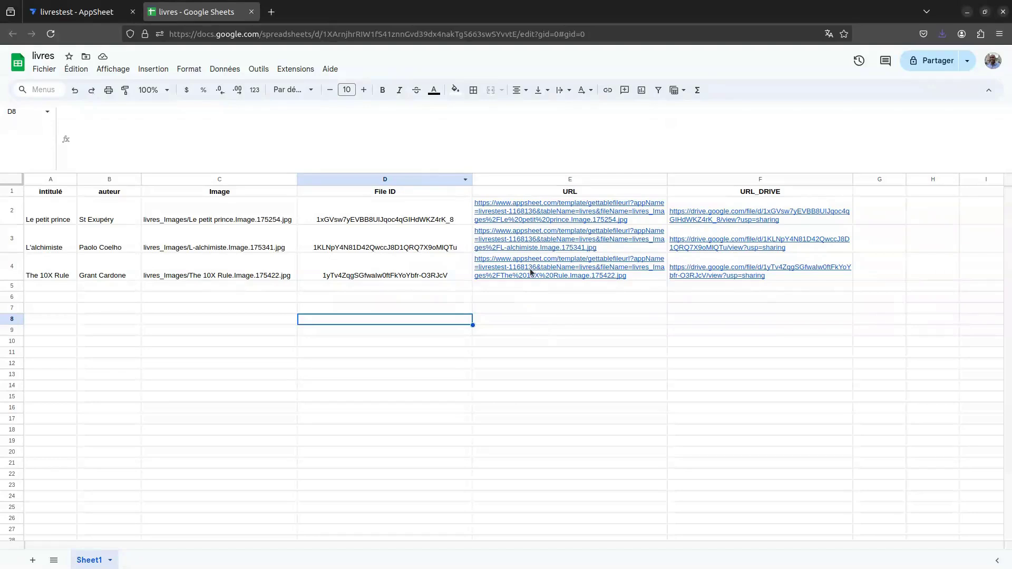
- In the livres Google Sheet, open The 10X Rule's image link from the URL column, view the cover and close it
mouse_move(531, 272)
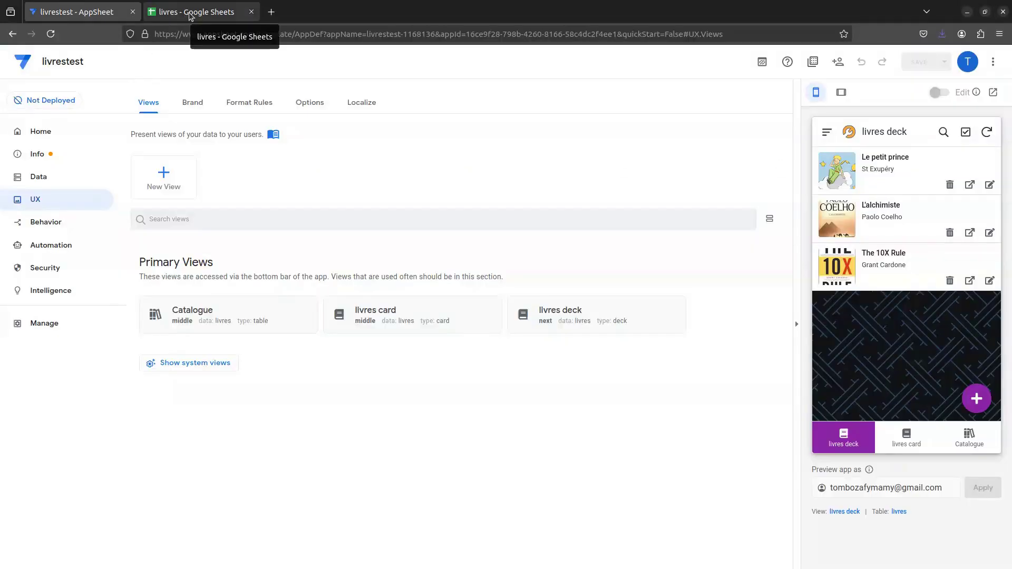
click(195, 13)
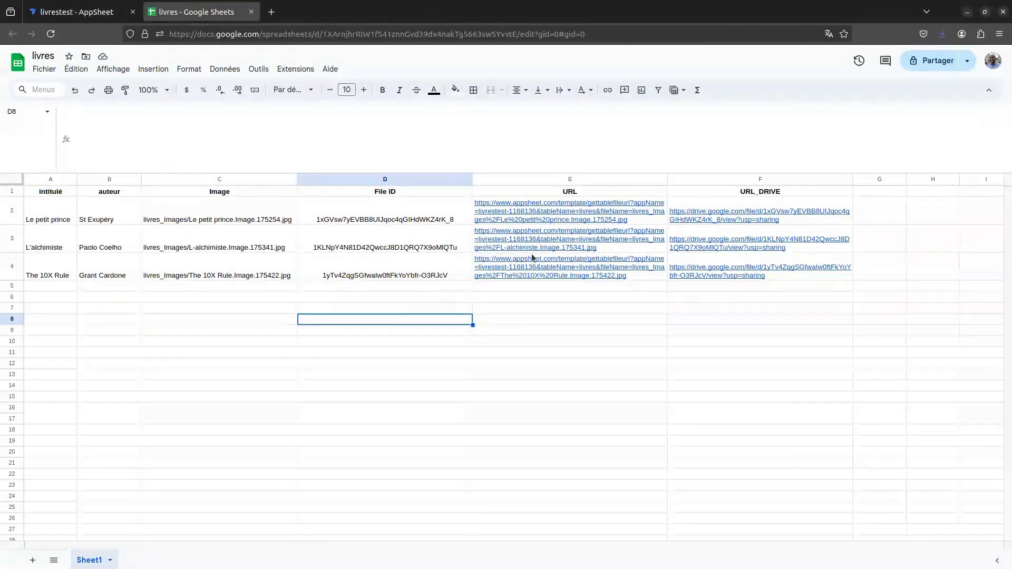
mouse_move(532, 273)
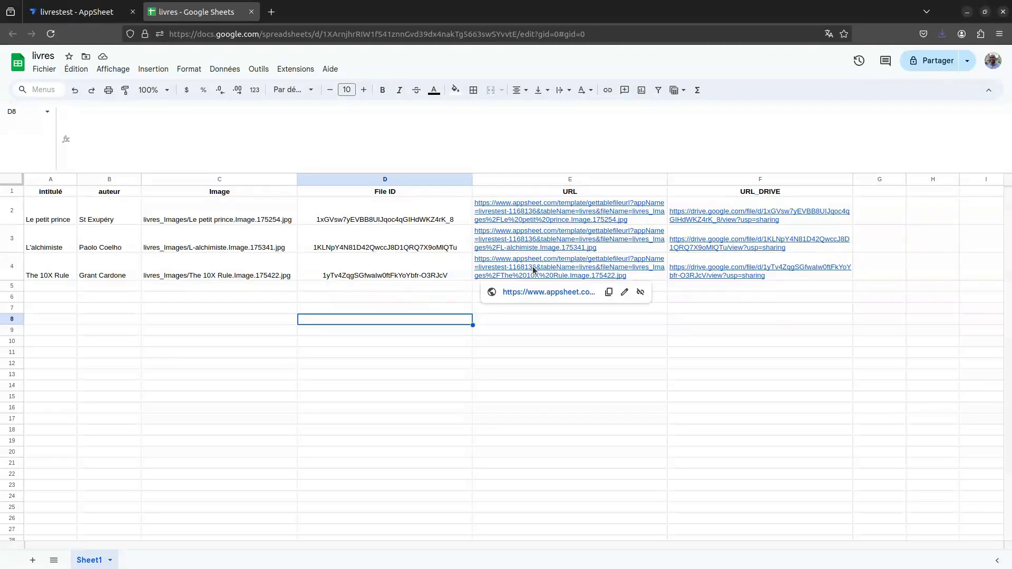
click(539, 269)
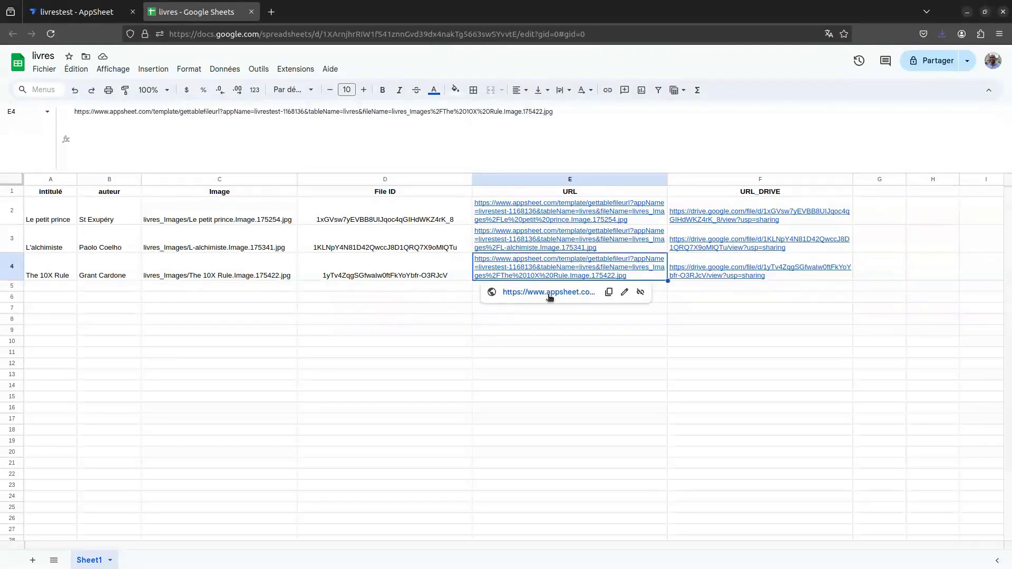
click(549, 293)
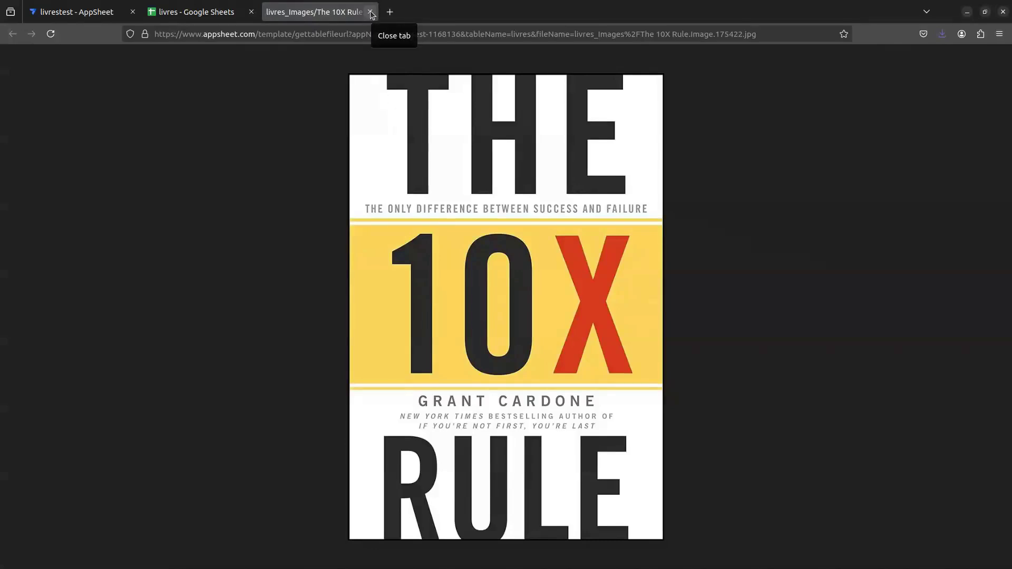
click(371, 12)
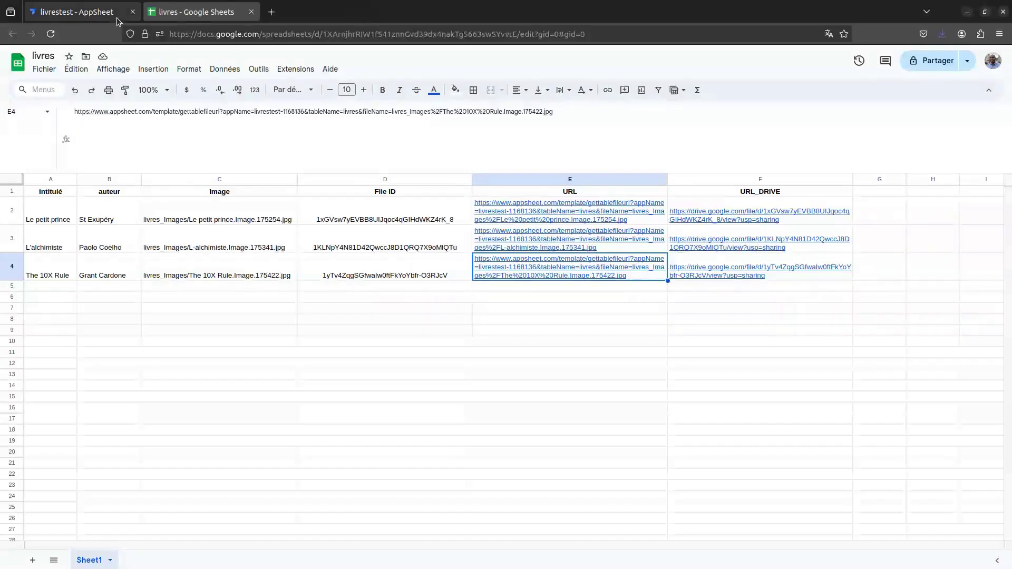
- Switch to the livrestest AppSheet editor and review the livres table's settings and column definitions
click(76, 13)
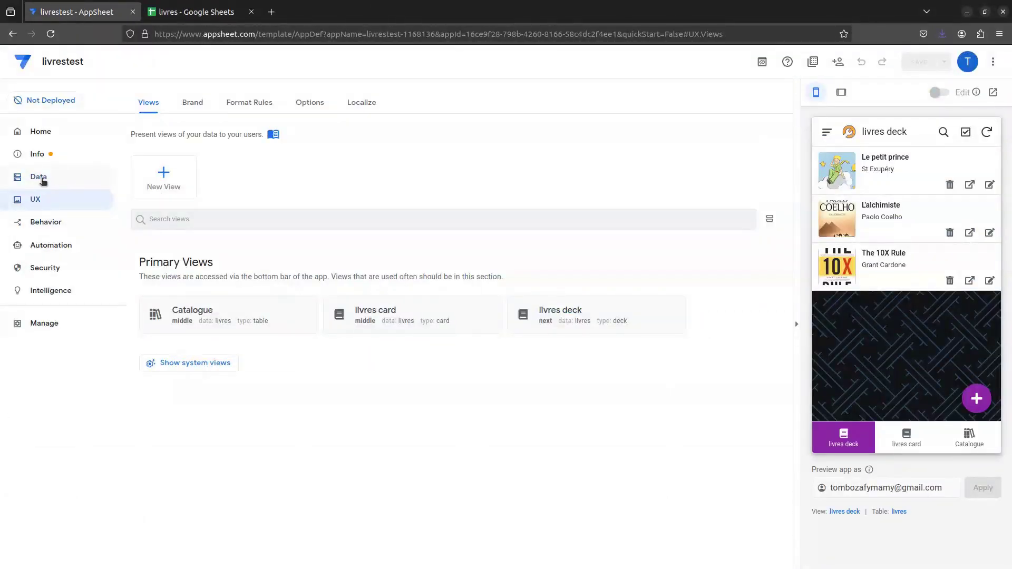
click(42, 179)
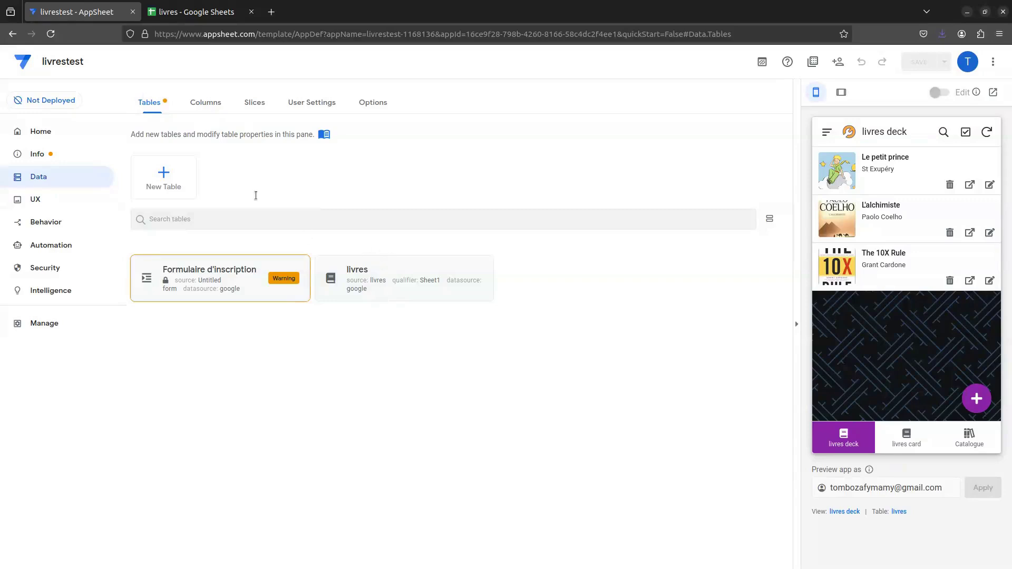
click(209, 106)
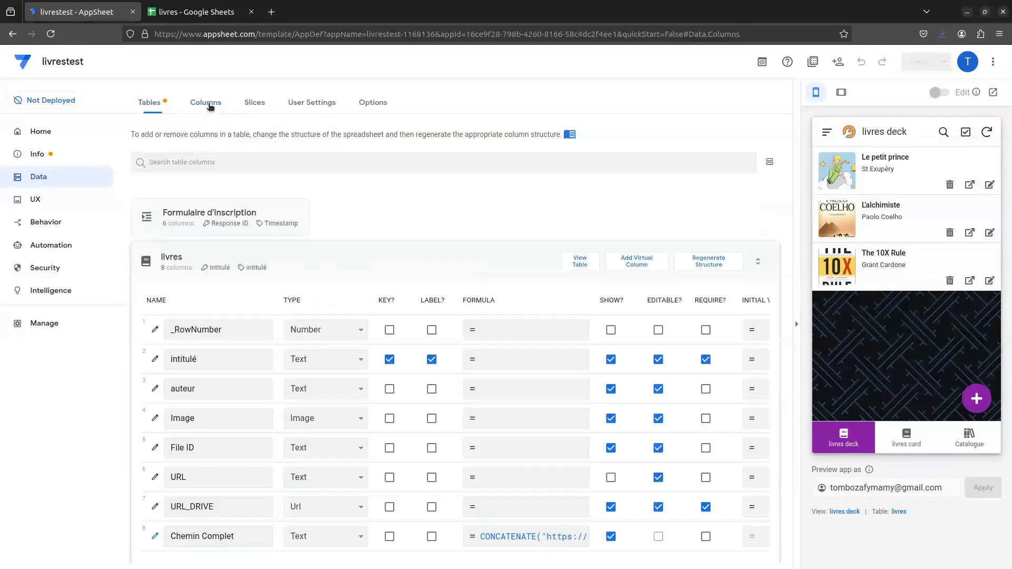
click(146, 106)
click(368, 264)
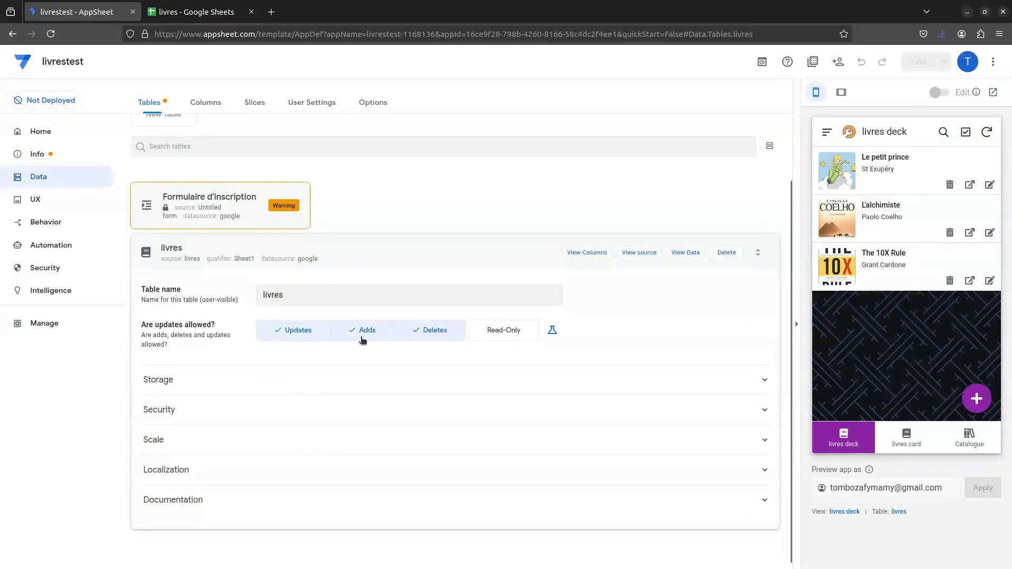
click(206, 105)
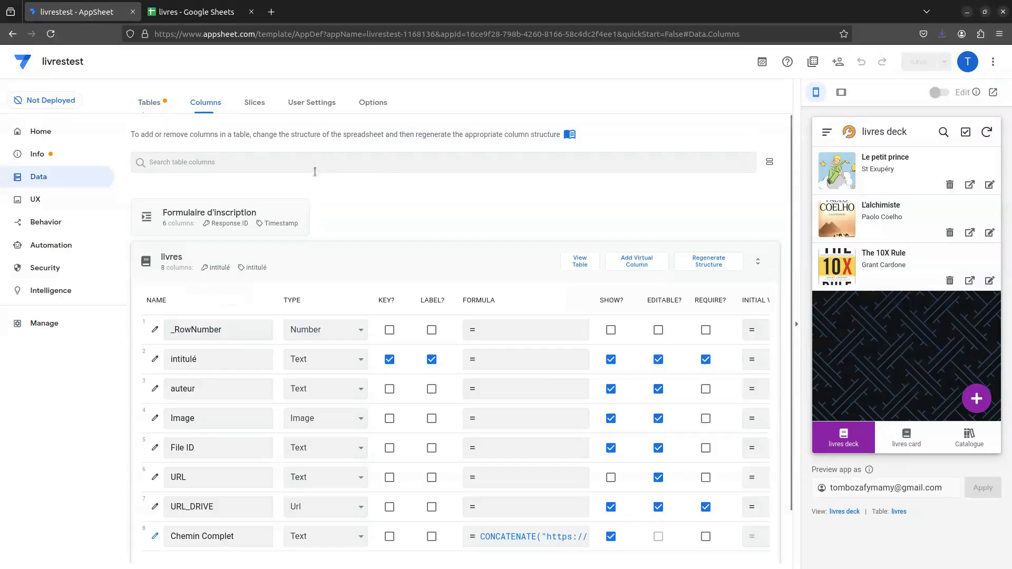
scroll(371, 274, down, 1)
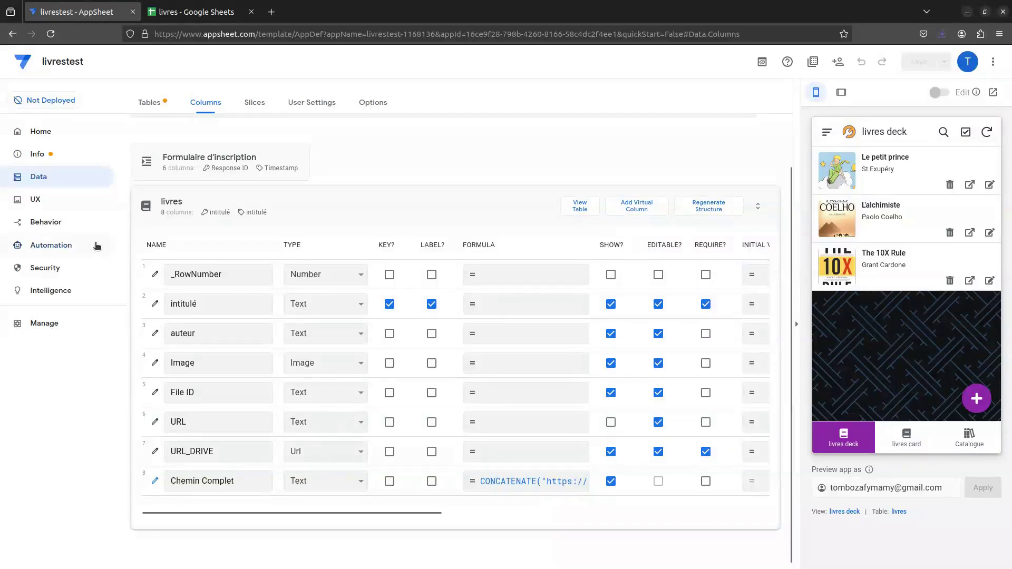
- Review the Creation URL action for the livres table and choose URL as the column it sets
click(49, 226)
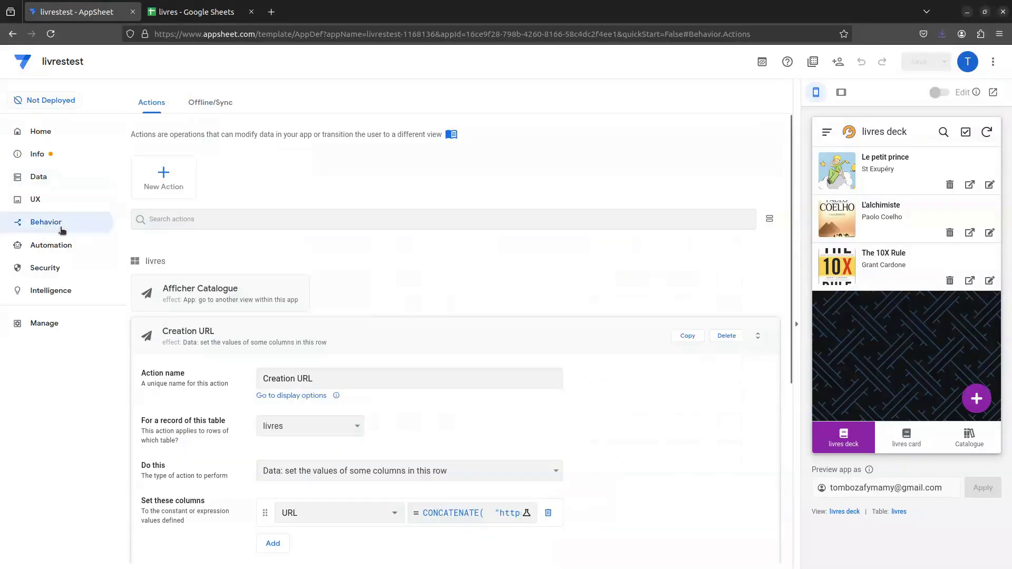
scroll(443, 286, down, 3)
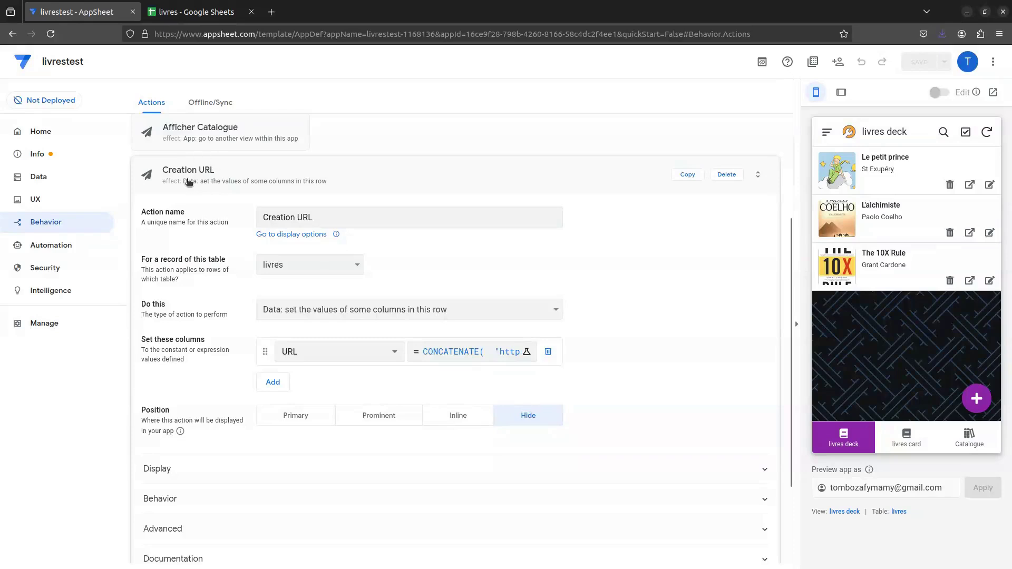
scroll(295, 193, up, 1)
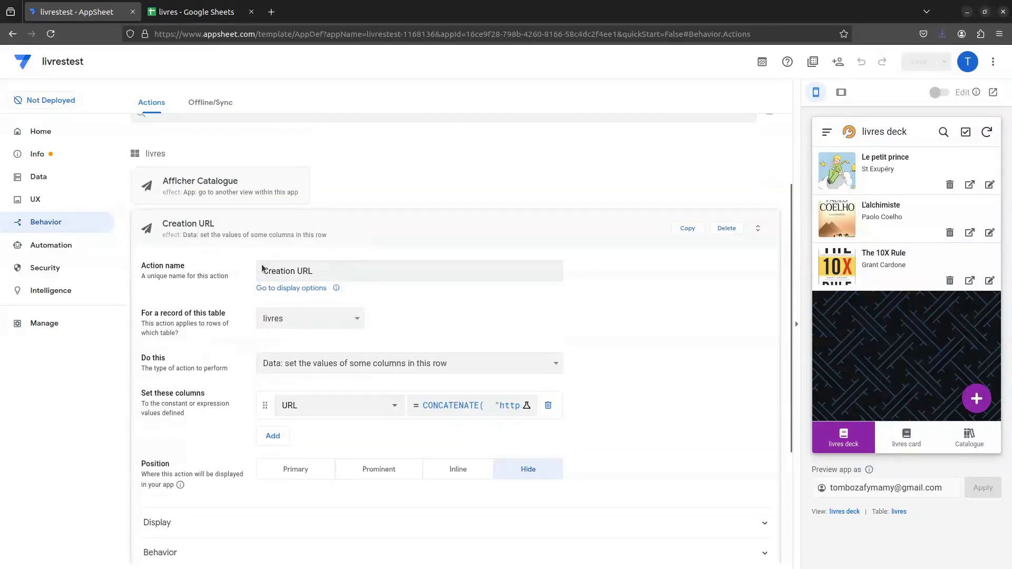
click(277, 270)
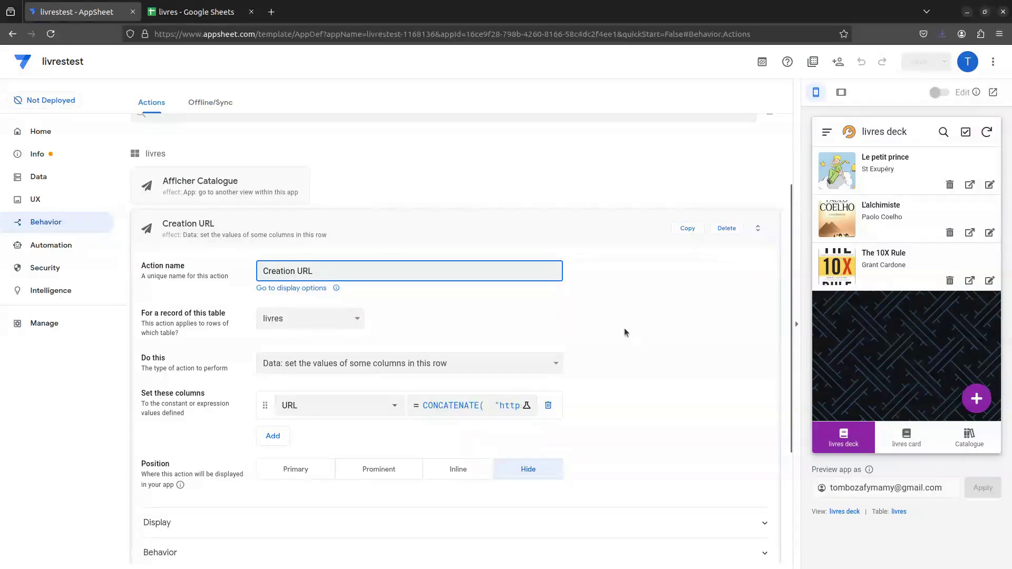
scroll(312, 324, down, 1)
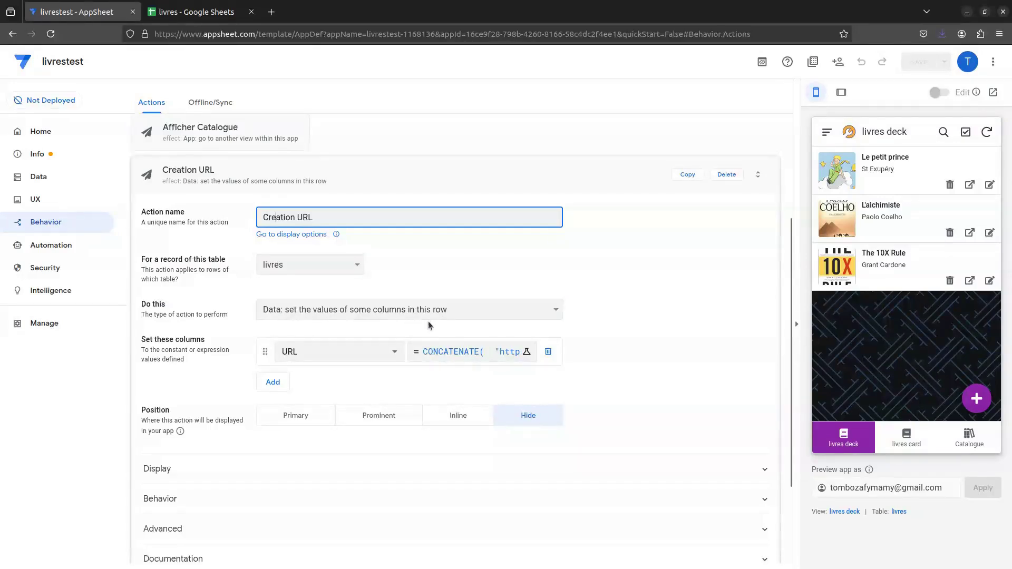
click(390, 352)
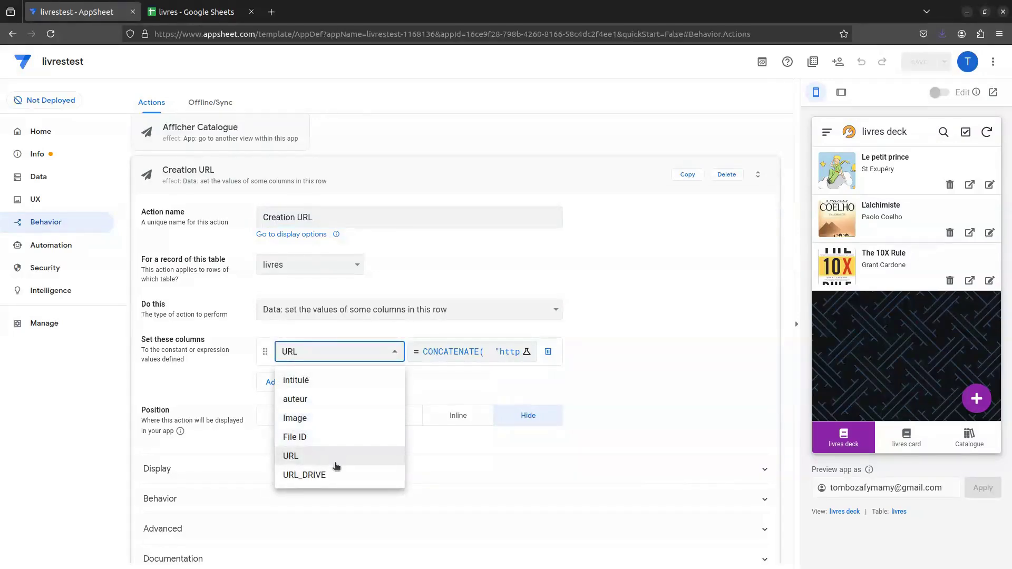
click(336, 466)
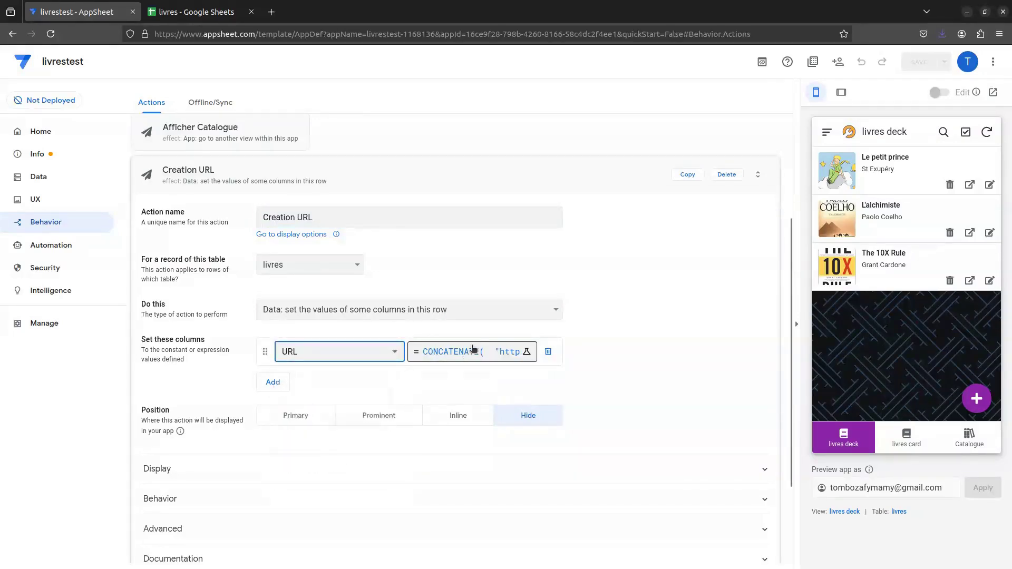
- Examine the parts of the URL column's CONCATENATE expression, including the app name livrestest-1168136, and save the expression
click(473, 352)
drag(743, 174, 744, 245)
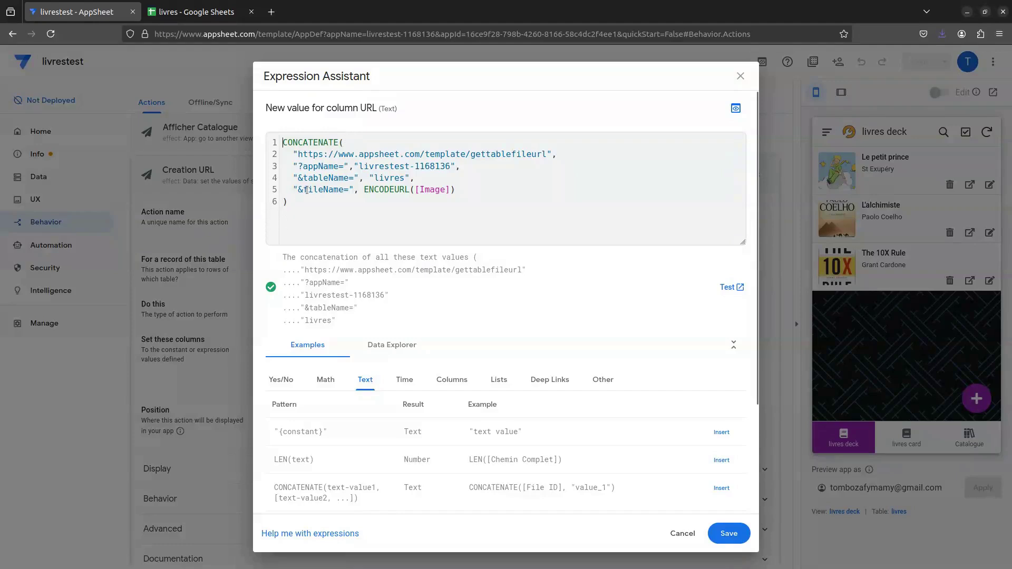
drag(292, 156, 562, 156)
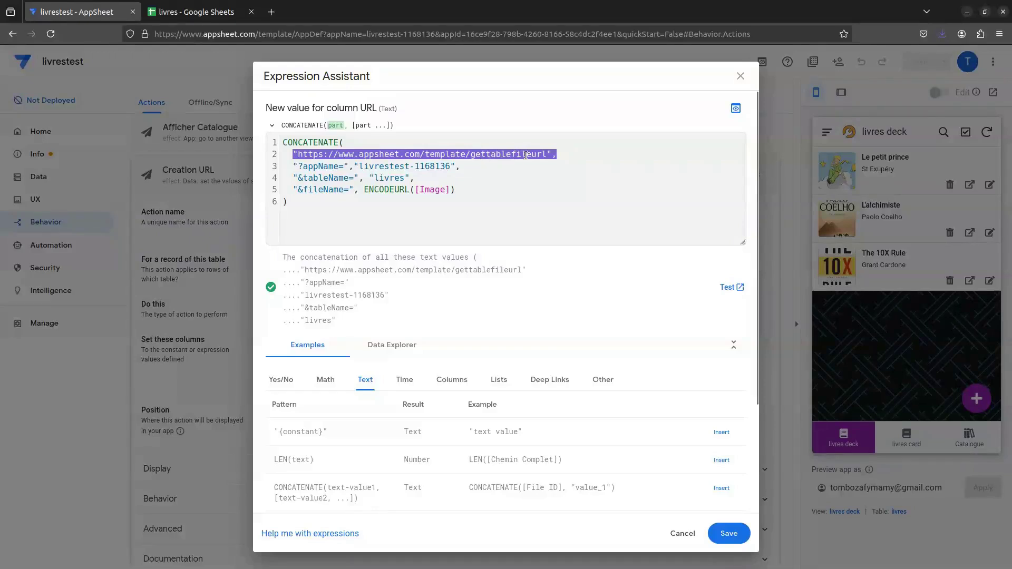
click(549, 153)
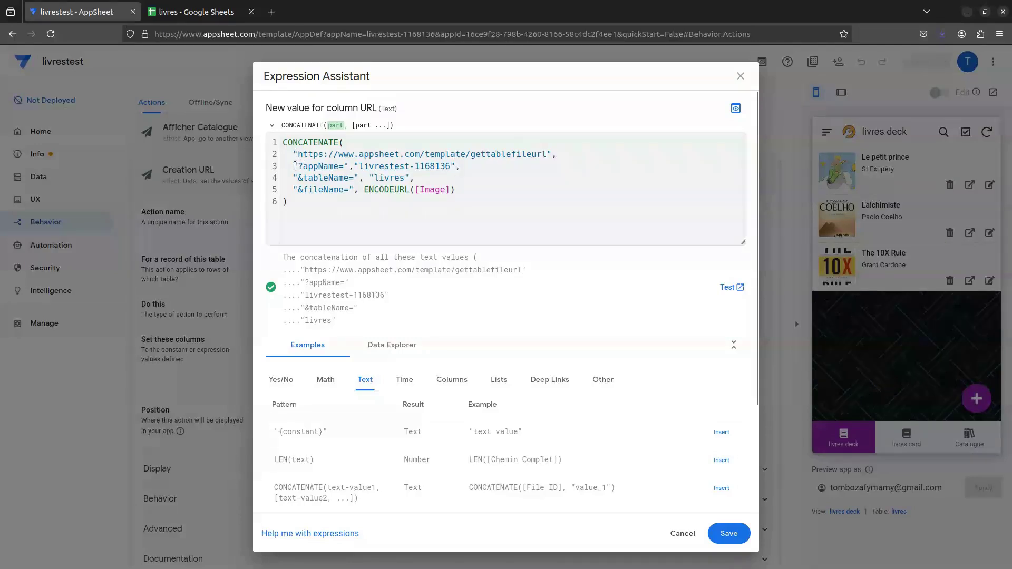
drag(294, 166, 456, 168)
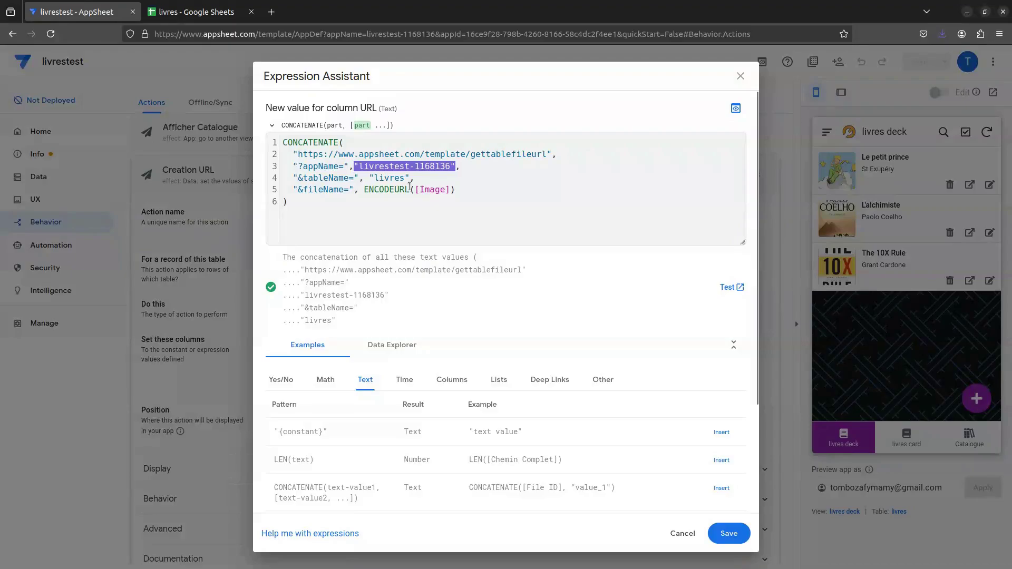
click(201, 15)
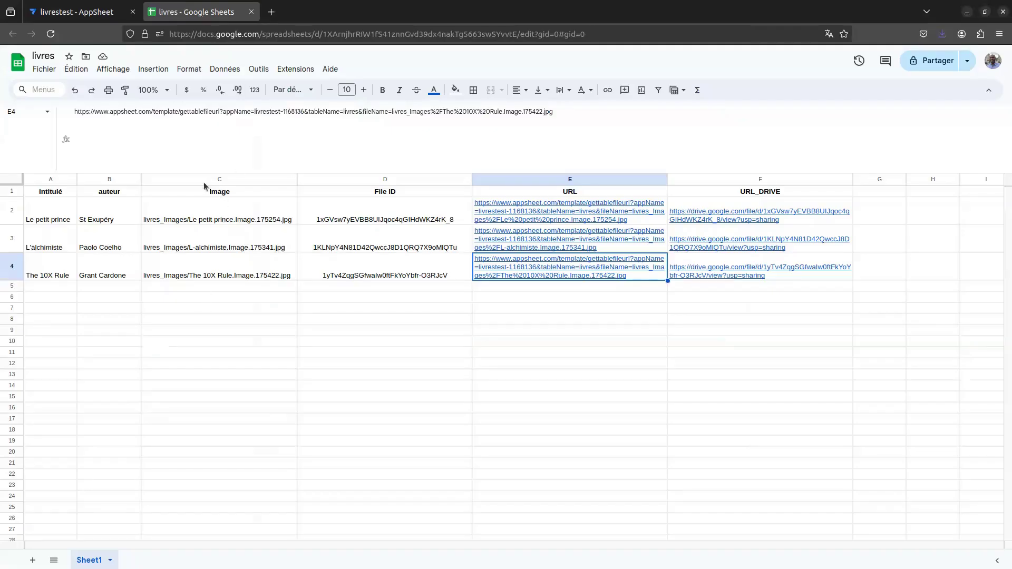
click(90, 11)
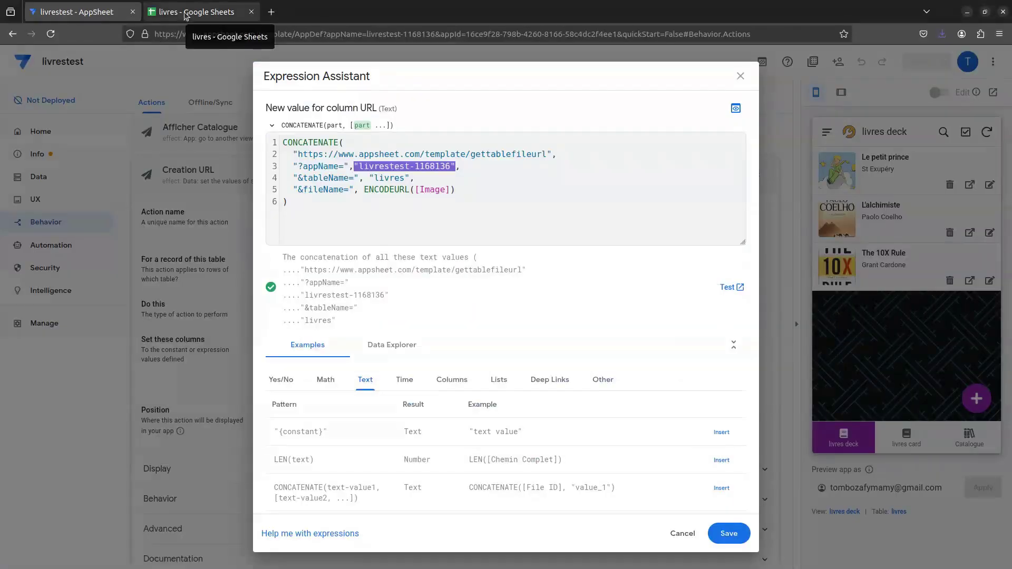
click(736, 532)
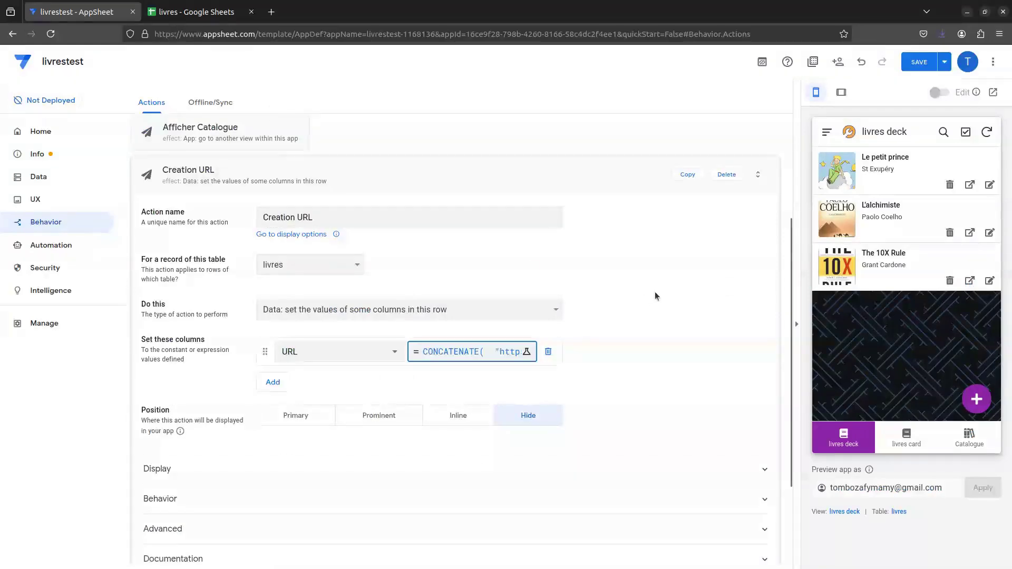
- Set the Creation URL action's position to Hide, check its behavior condition and save the app
click(201, 12)
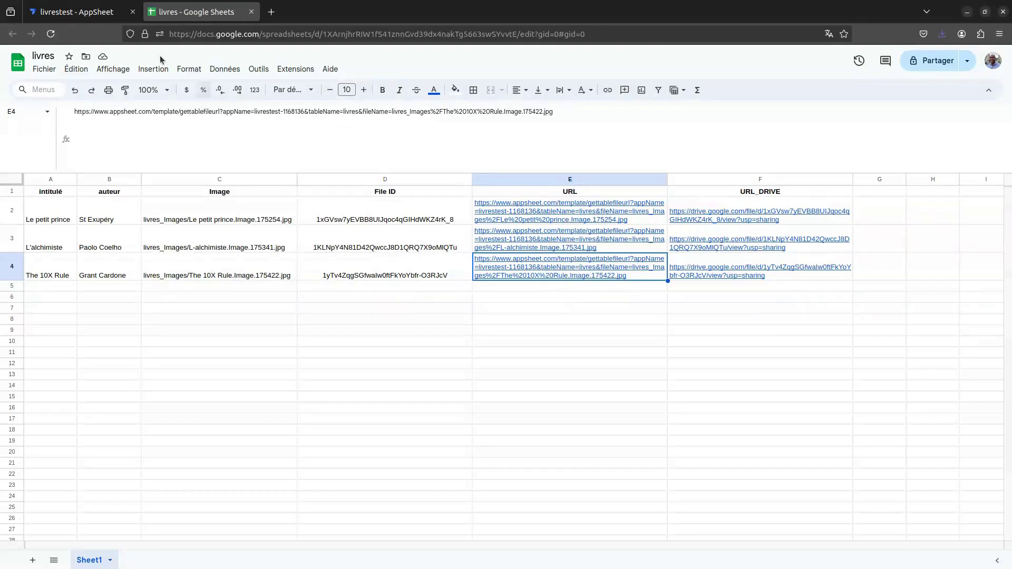
click(80, 12)
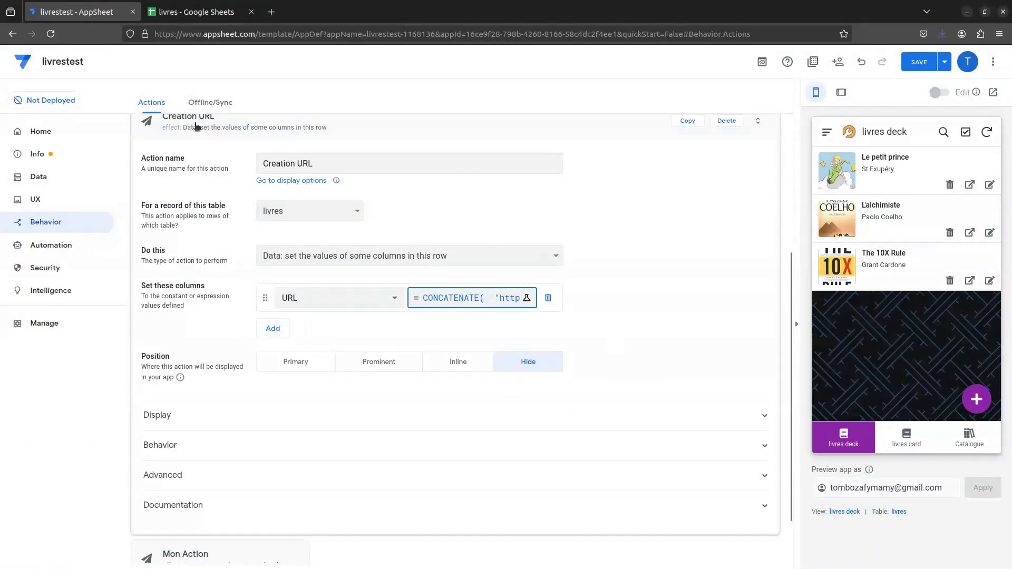
click(528, 365)
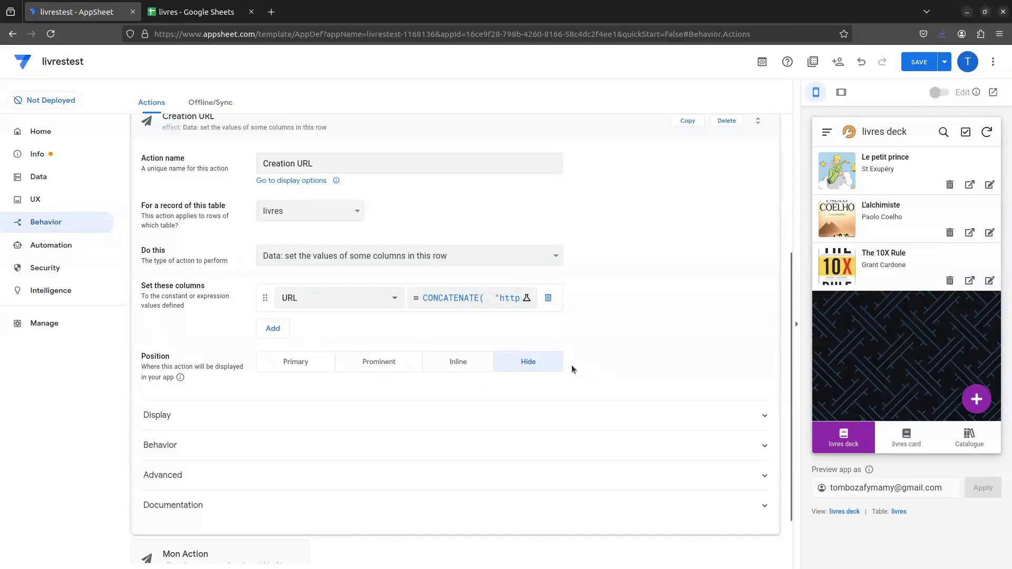
click(172, 448)
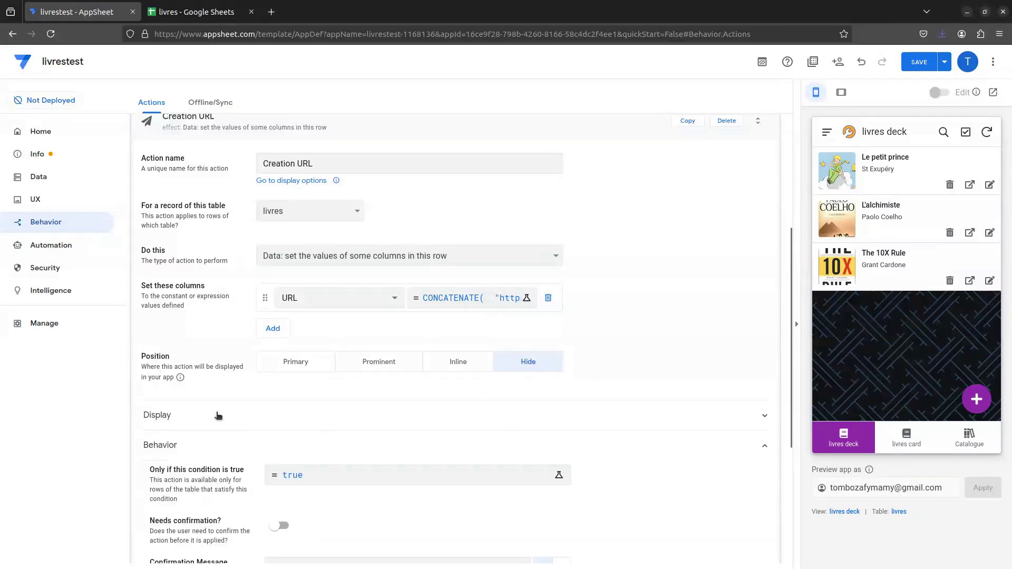
scroll(198, 387, up, 1)
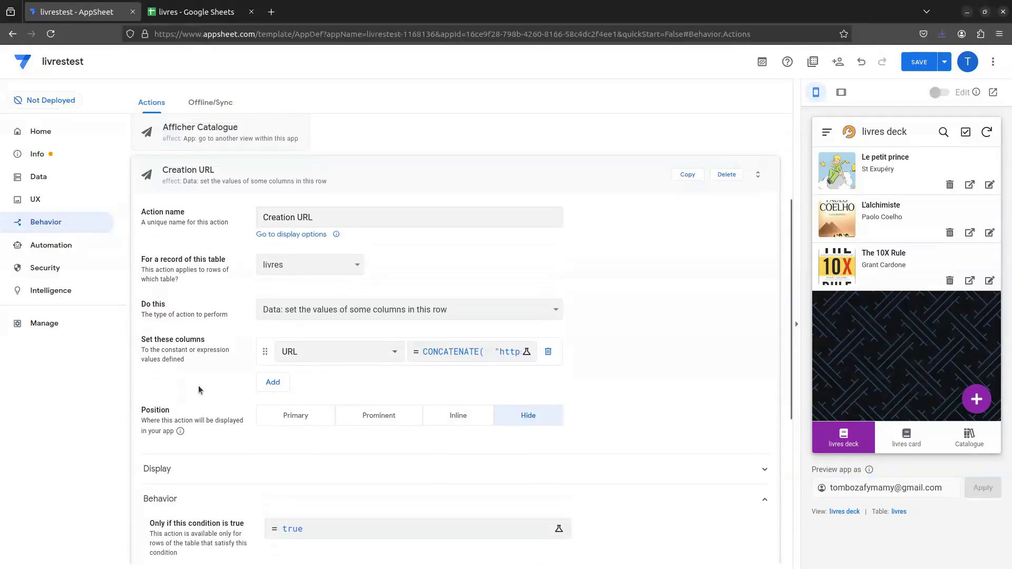
click(920, 62)
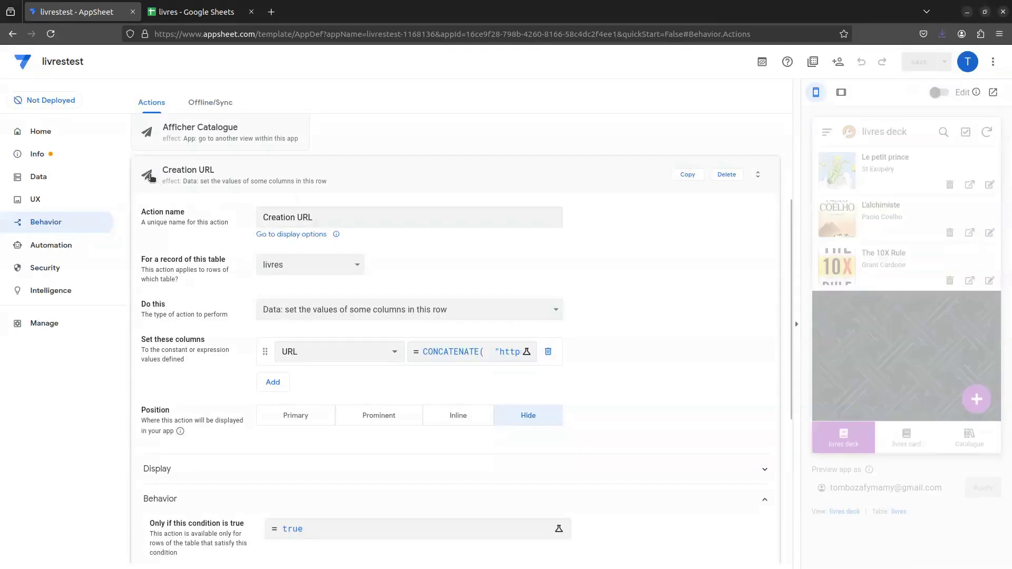
click(151, 178)
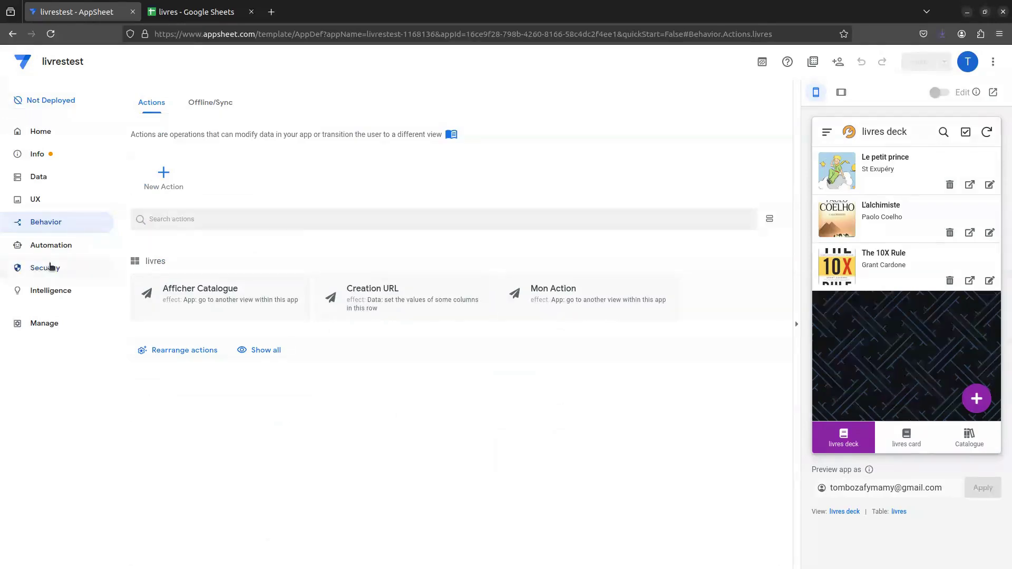
- Review the Bot création URL Image automation and its event's source, table, data change types and condition
click(41, 249)
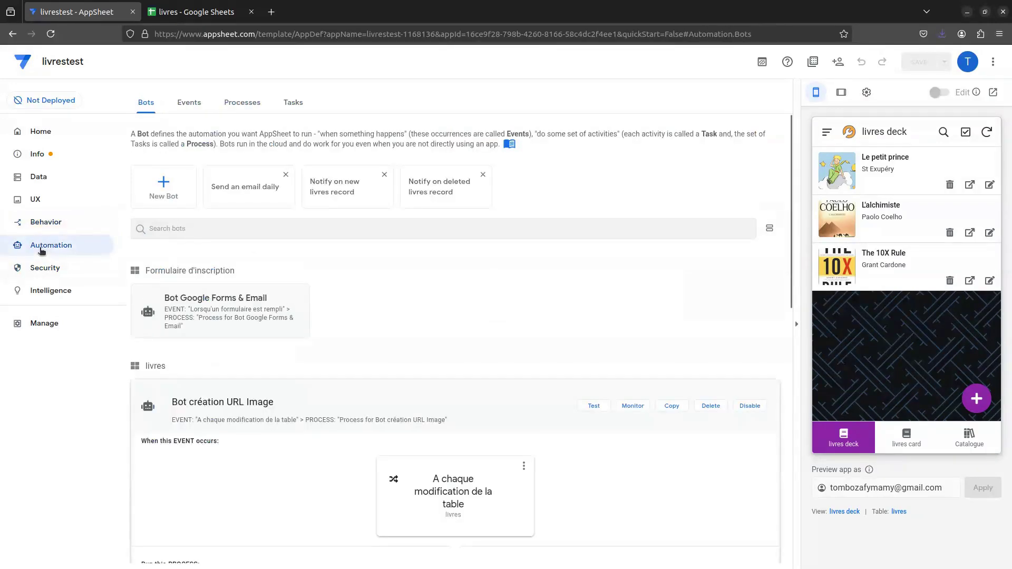
scroll(331, 315, down, 5)
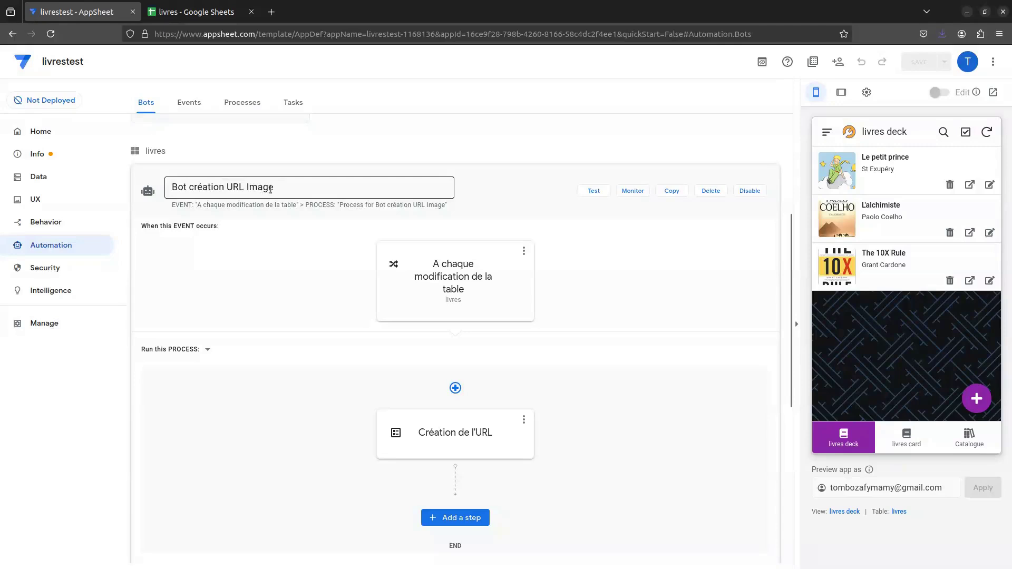
scroll(548, 299, down, 1)
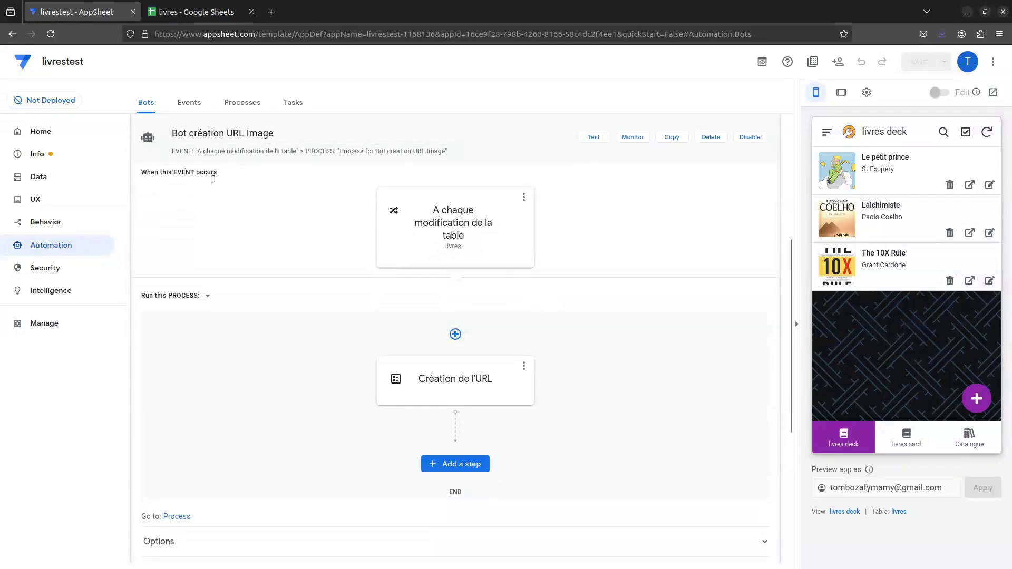
click(452, 211)
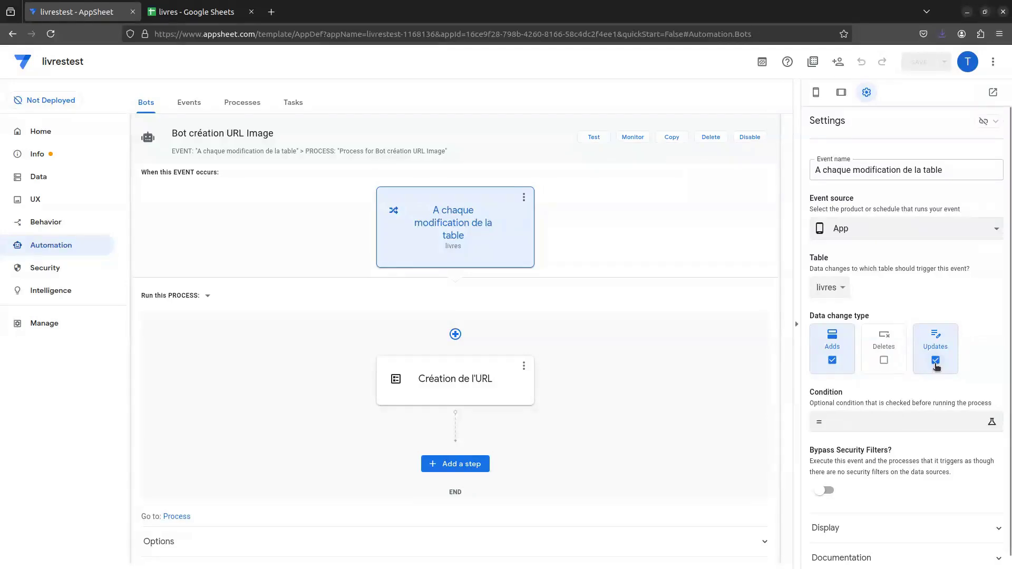
scroll(936, 366, down, 2)
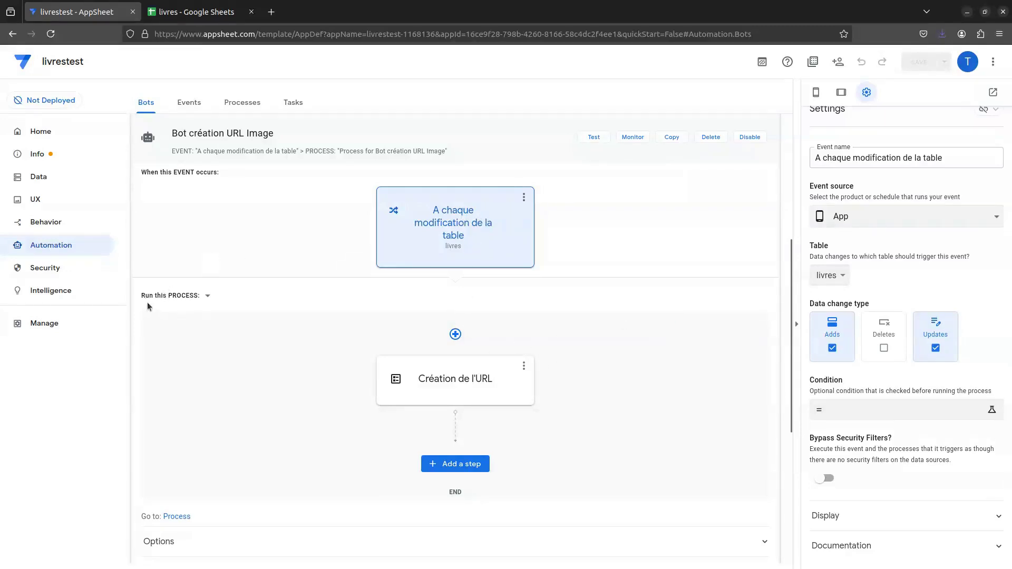
- Inspect the bot's Création de l'URL step, checking its Run a data action type and the Creation URL action it runs
click(441, 378)
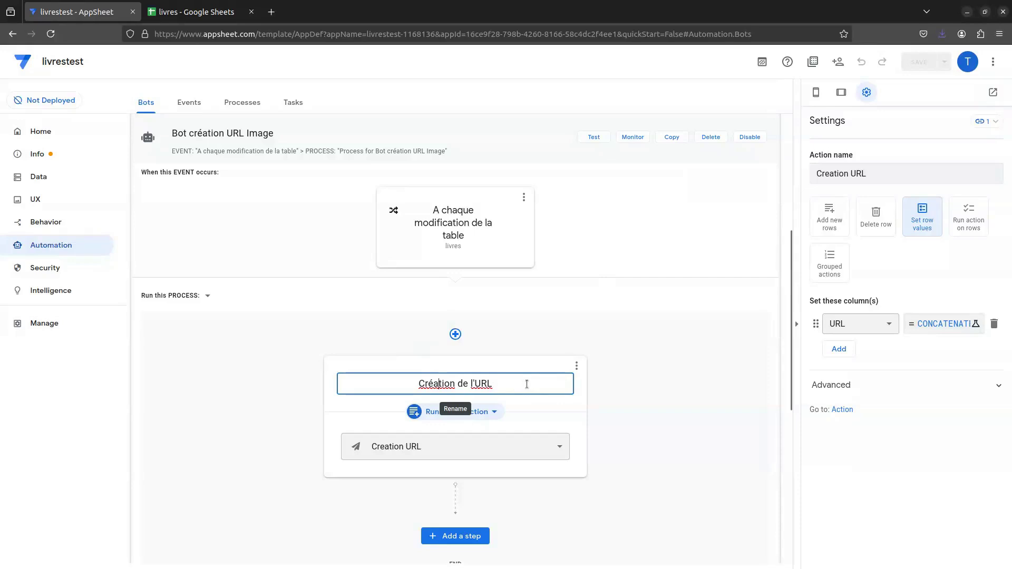
click(482, 412)
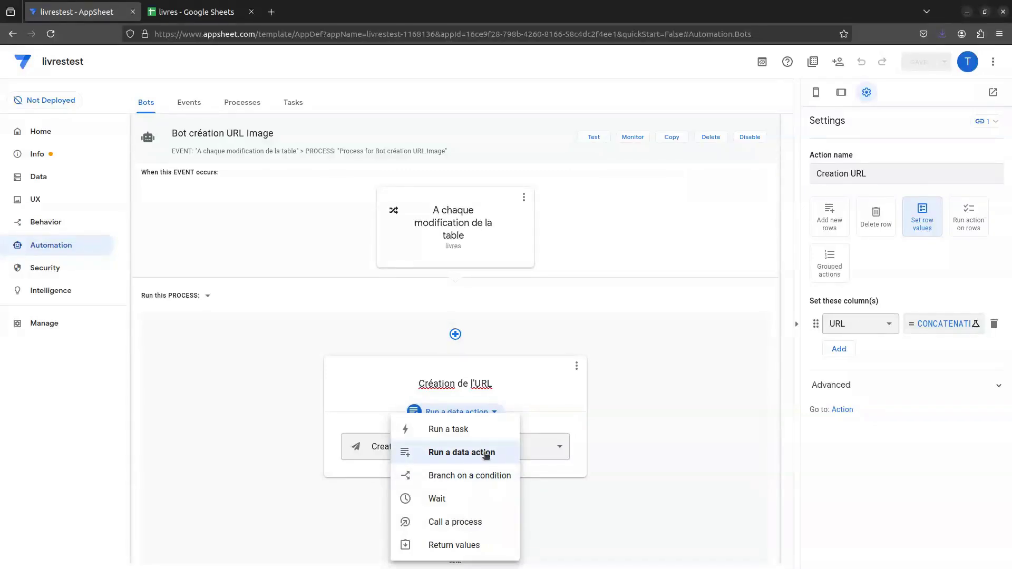
click(644, 375)
click(503, 447)
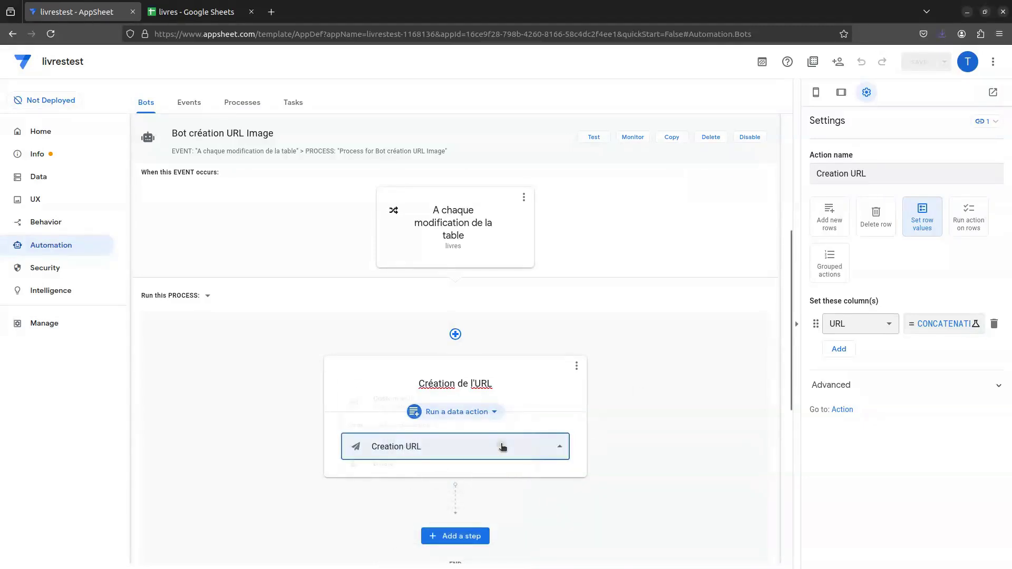
click(392, 447)
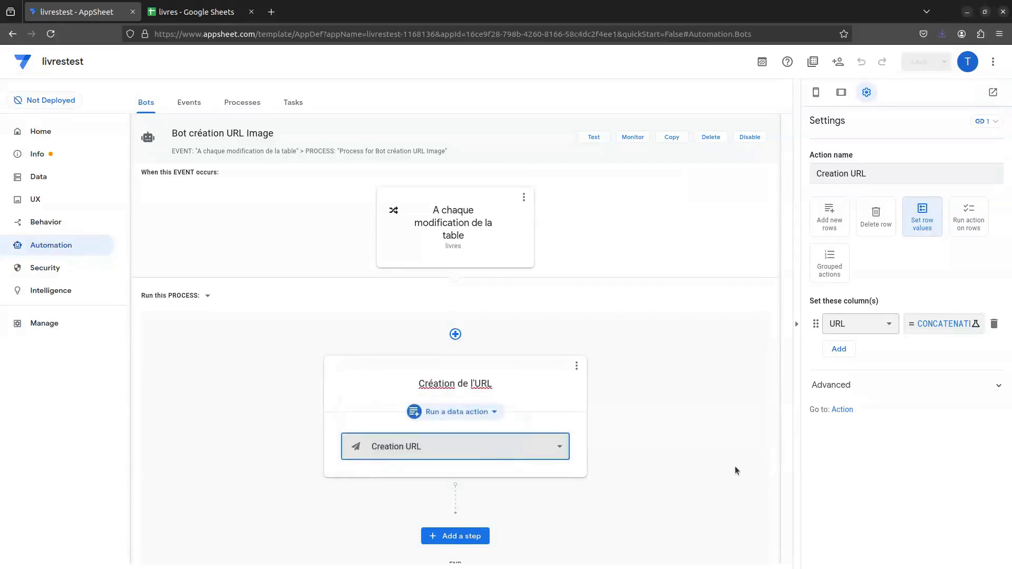
click(680, 460)
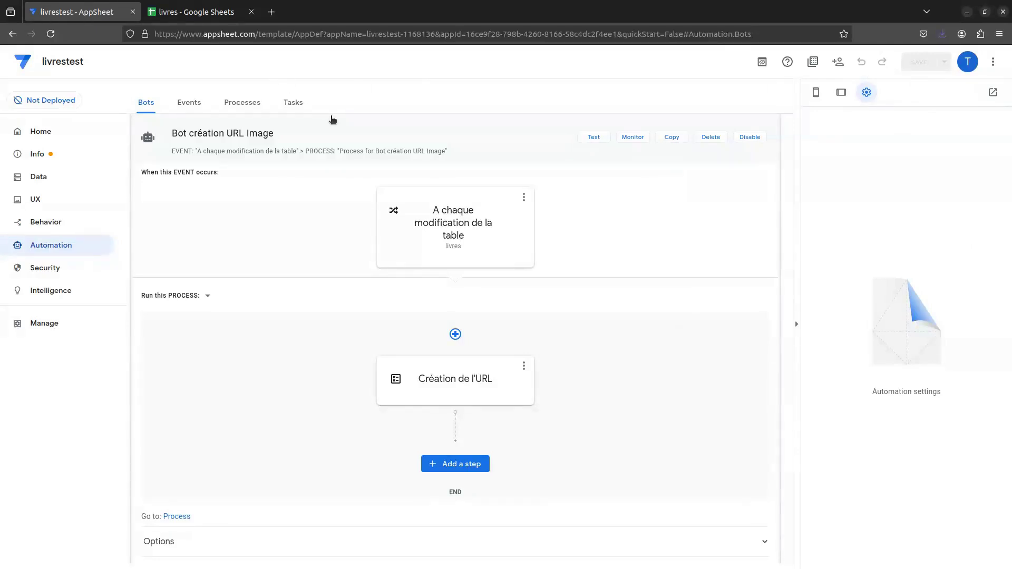
- Compare the existing book rows in the livres Google Sheet with the livres deck in the AppSheet mobile preview
click(196, 11)
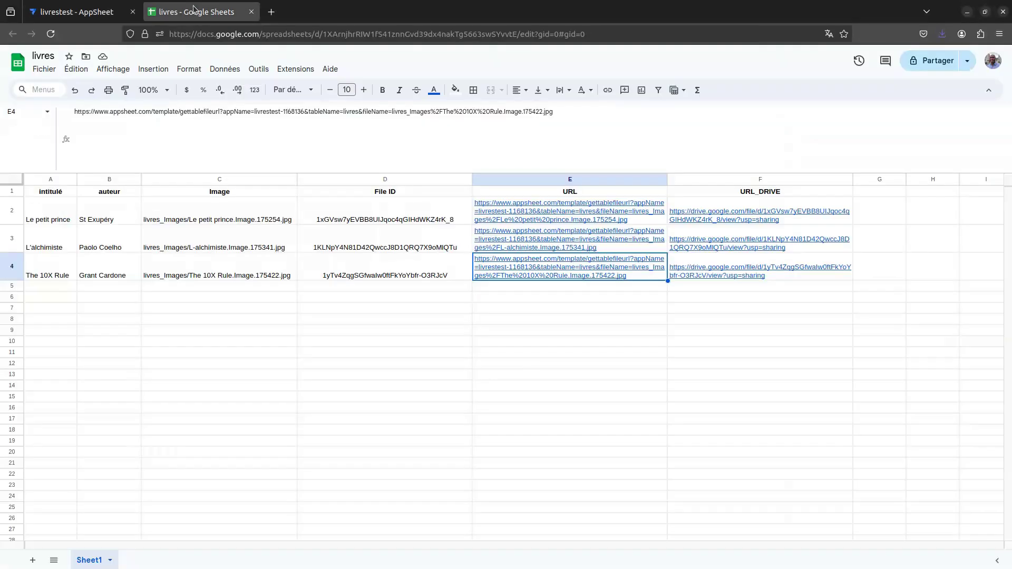
click(89, 4)
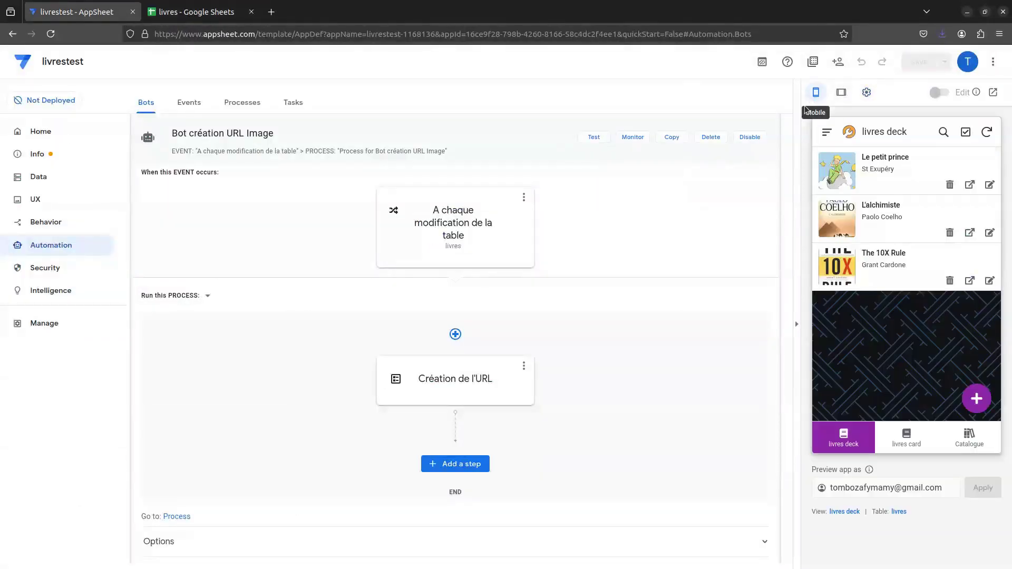
click(190, 17)
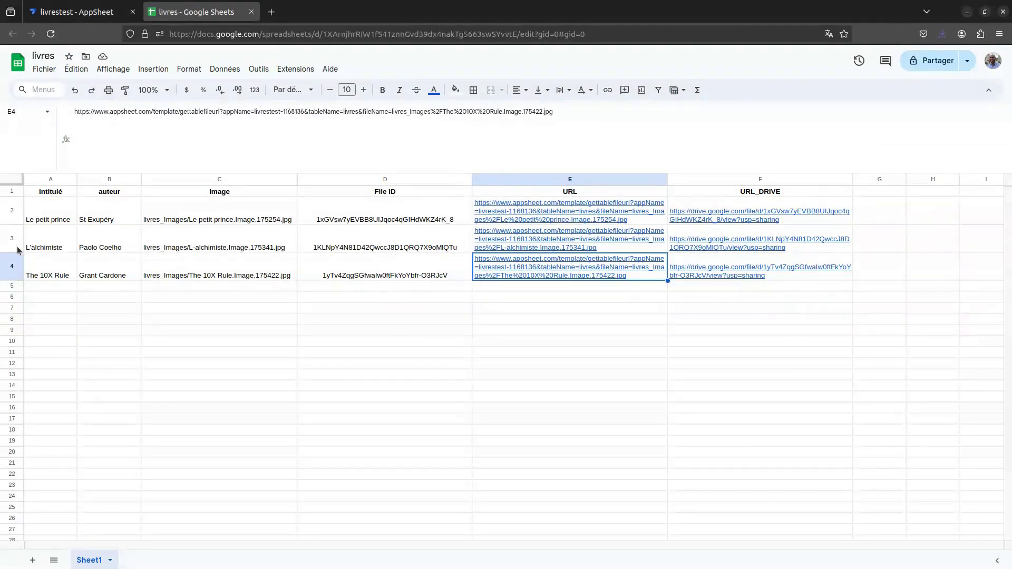
click(68, 8)
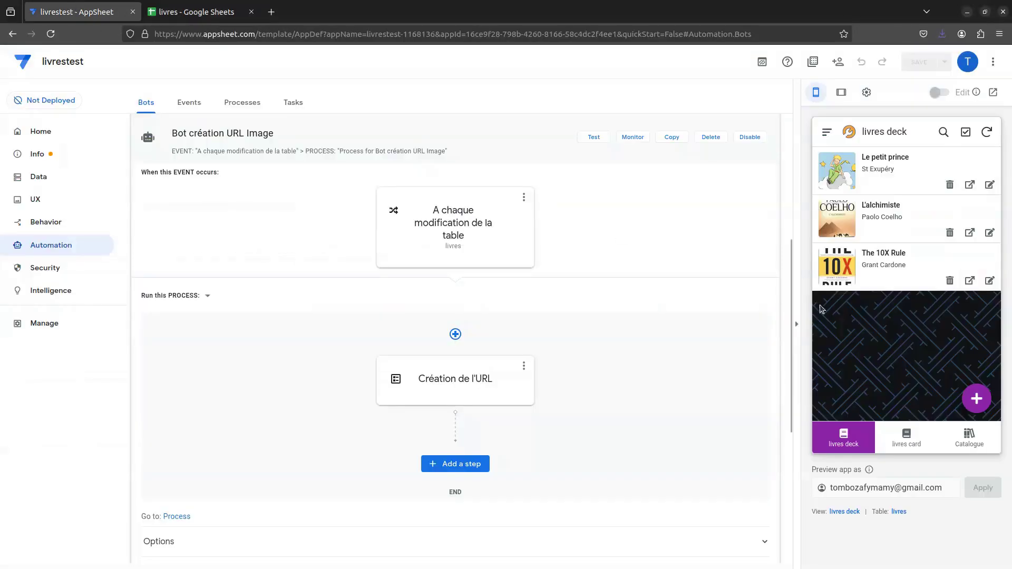
- Add a book in the app preview with auteur Robert Greene, intitulé Power and the image power.jpeg, and save the record
click(977, 399)
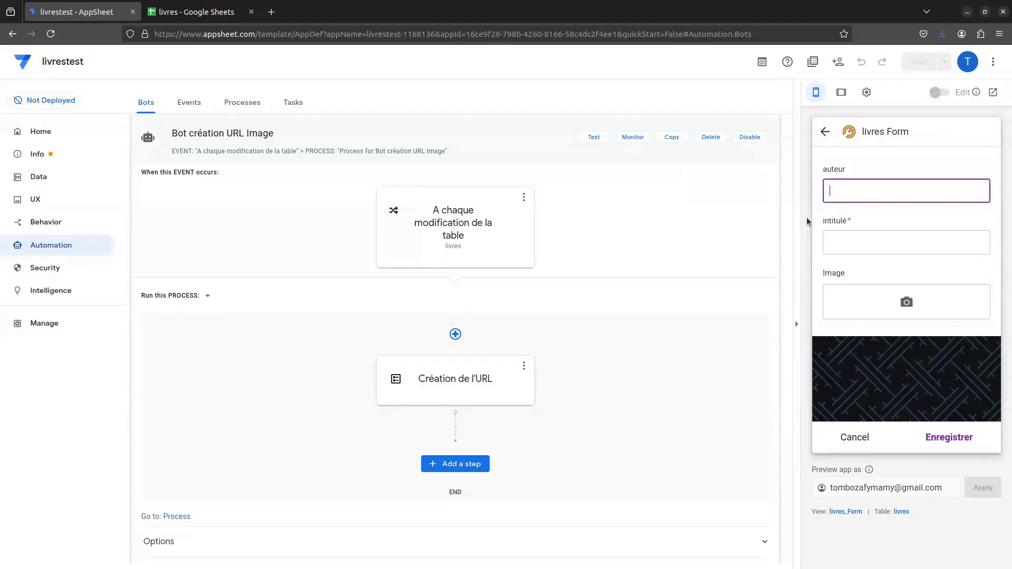
text(Robert Greene)
click(849, 240)
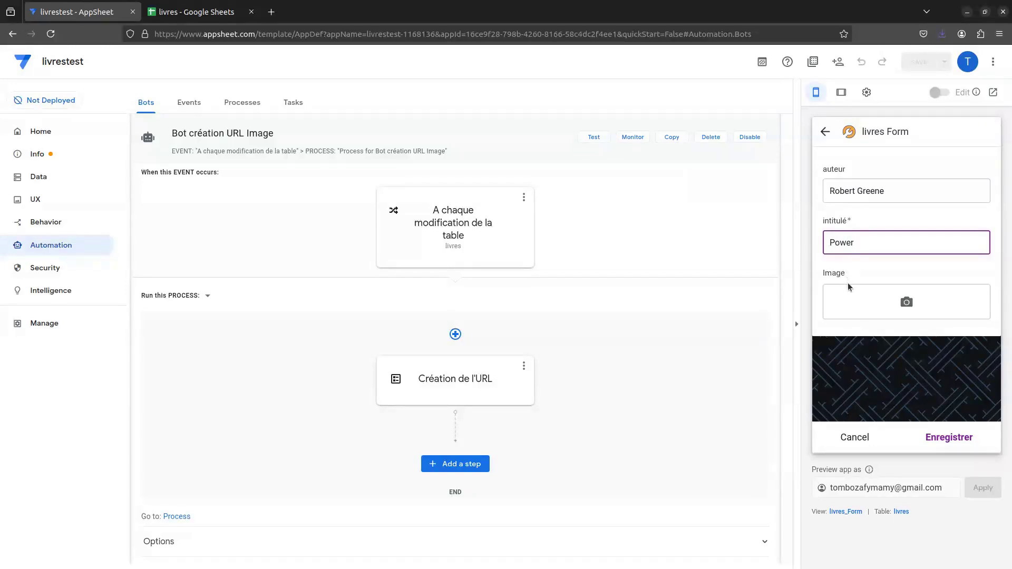
click(880, 306)
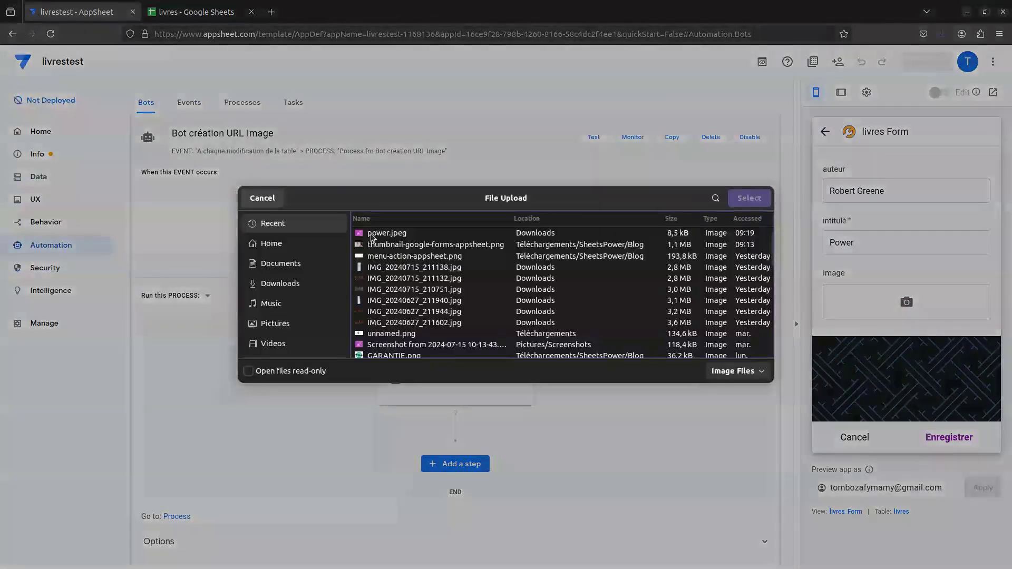
click(380, 234)
click(744, 204)
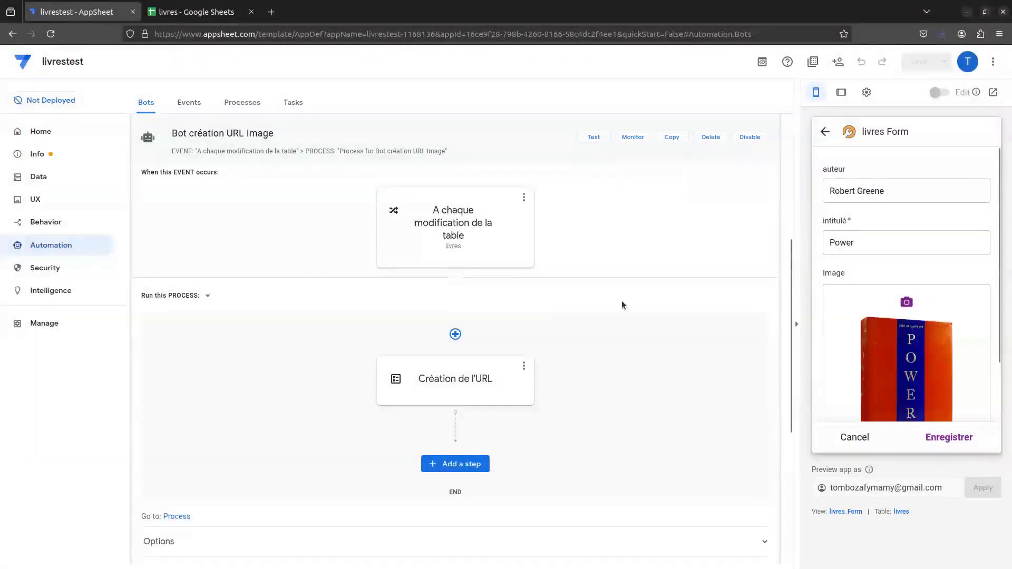
scroll(946, 317, down, 2)
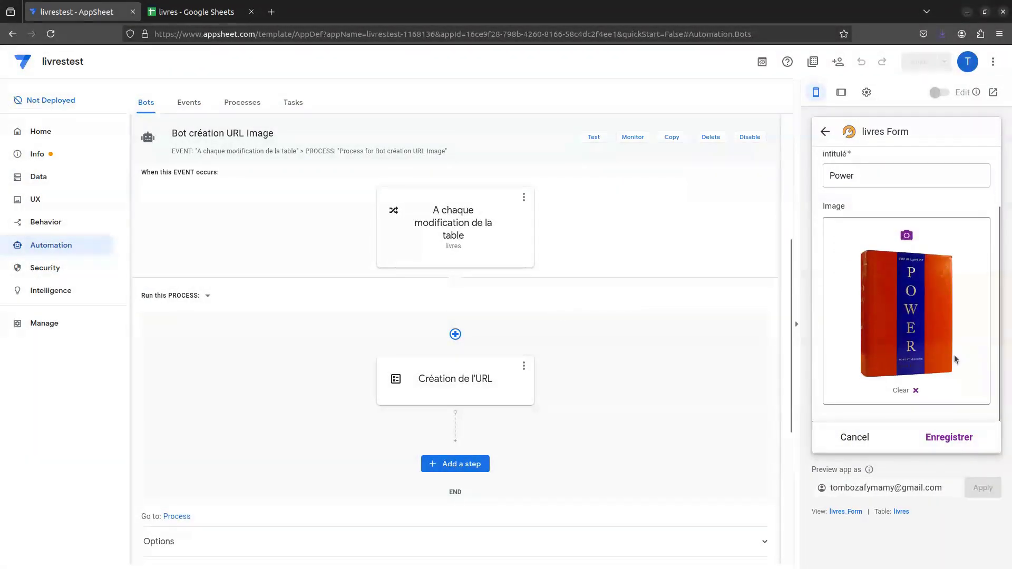
click(946, 439)
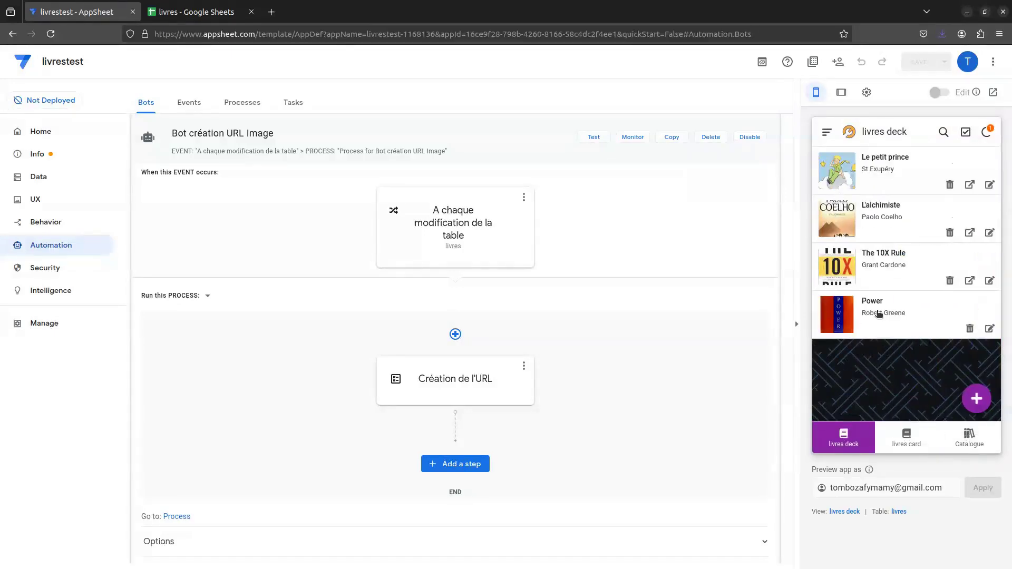
- Switch to the livres Google Sheet and open the image link in the Power row's URL column
click(201, 20)
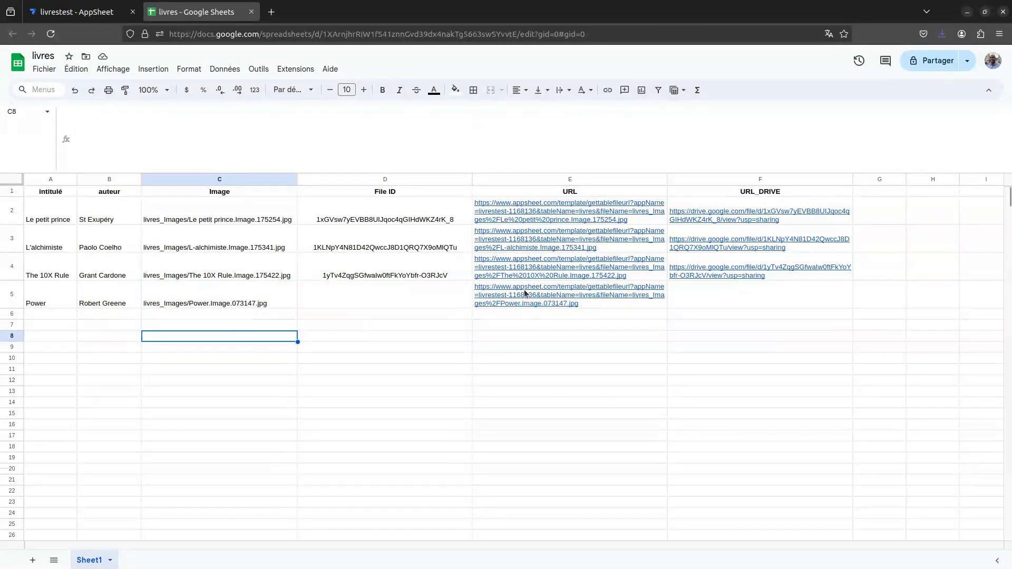
mouse_move(557, 294)
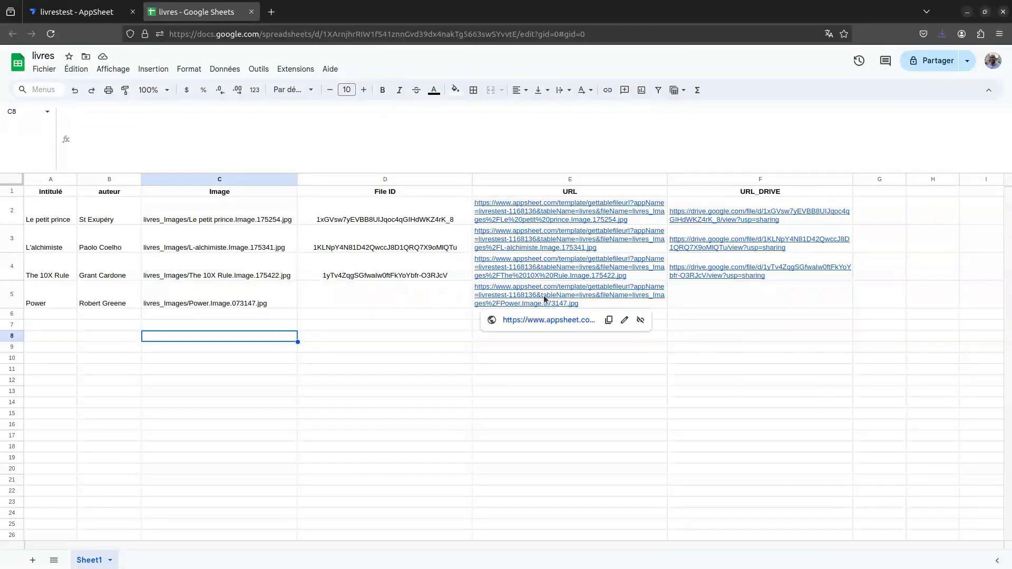
click(544, 298)
click(548, 321)
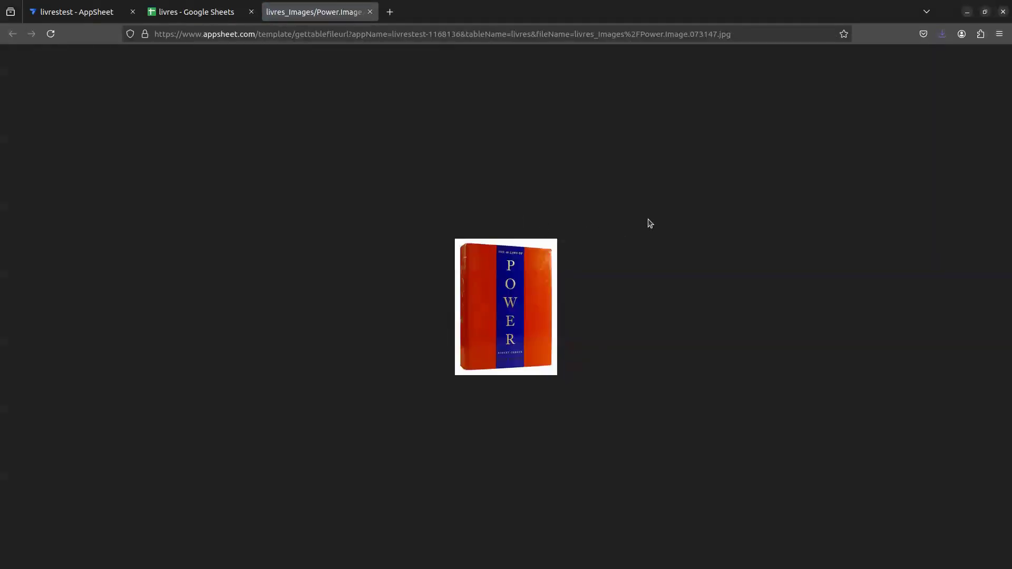